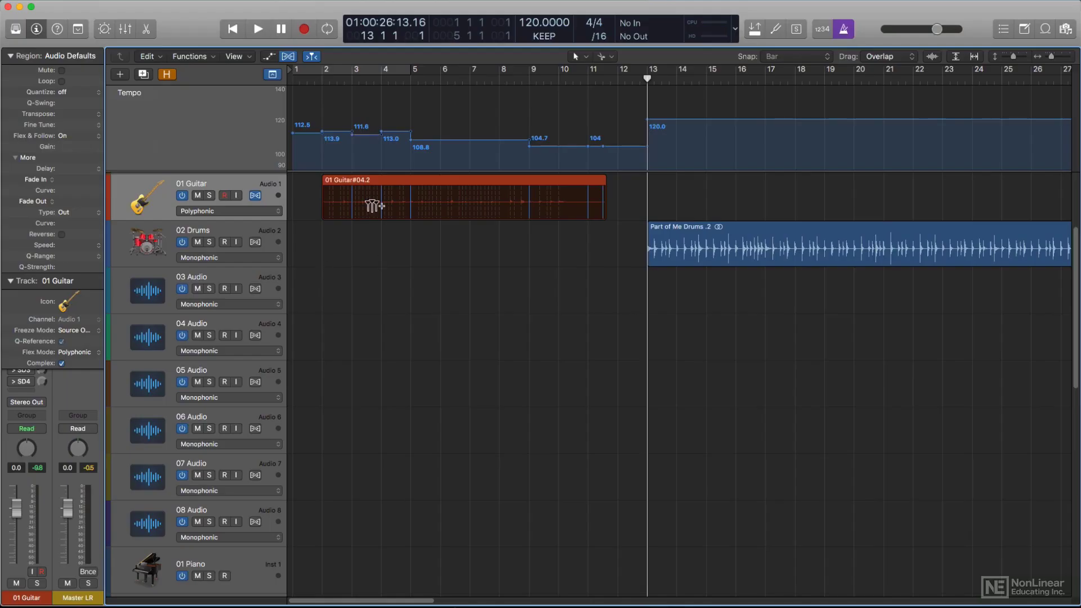
- Copy the guitar region to bar 13 and play it back from bar 13
left_click_drag(344, 184, 681, 198)
key("space")
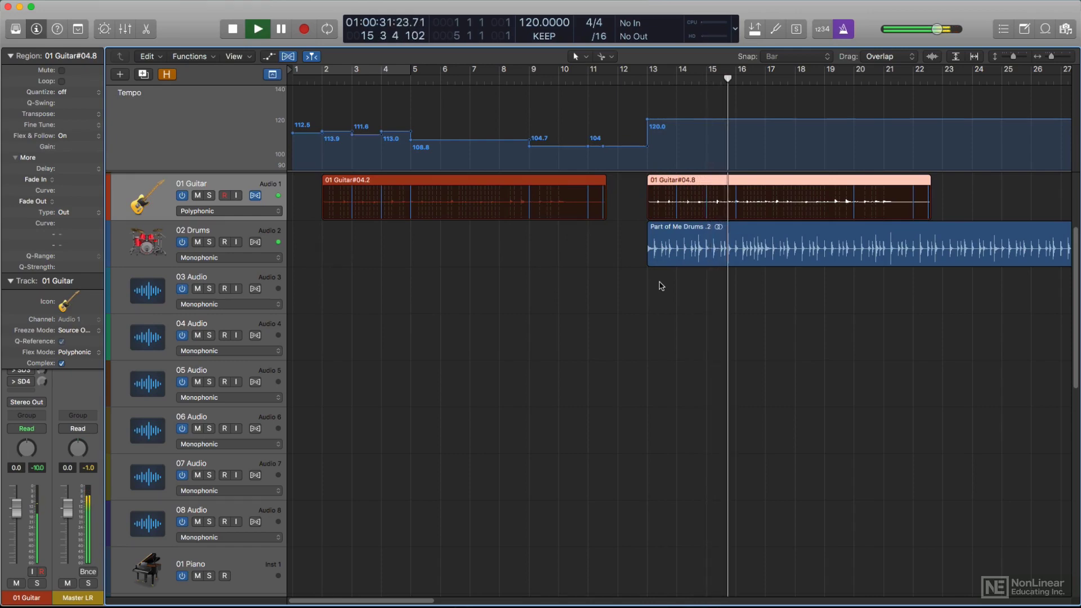
left_click(215, 298)
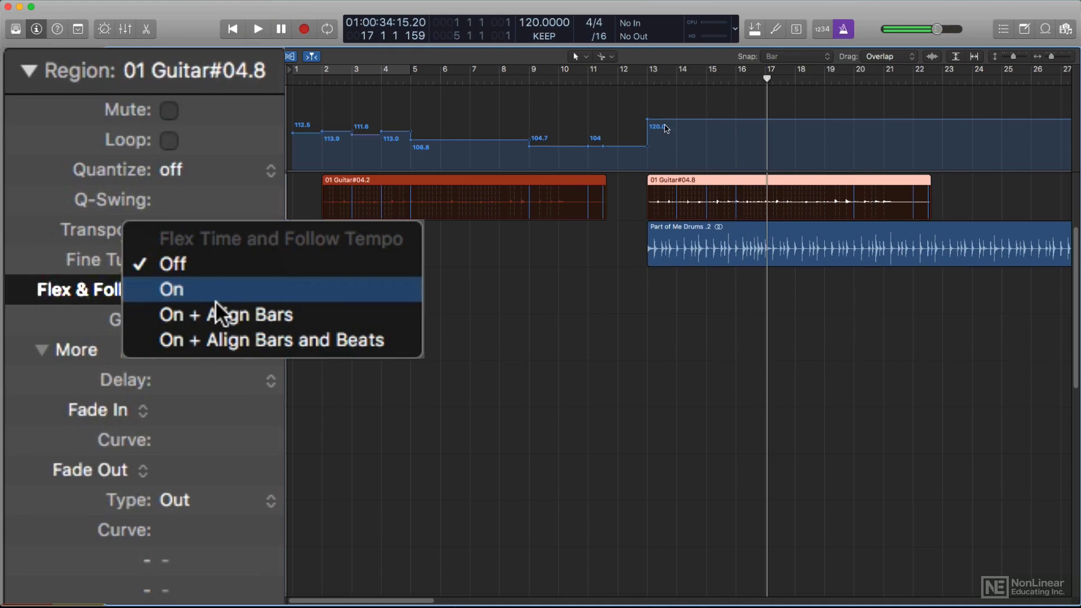
left_click(646, 80)
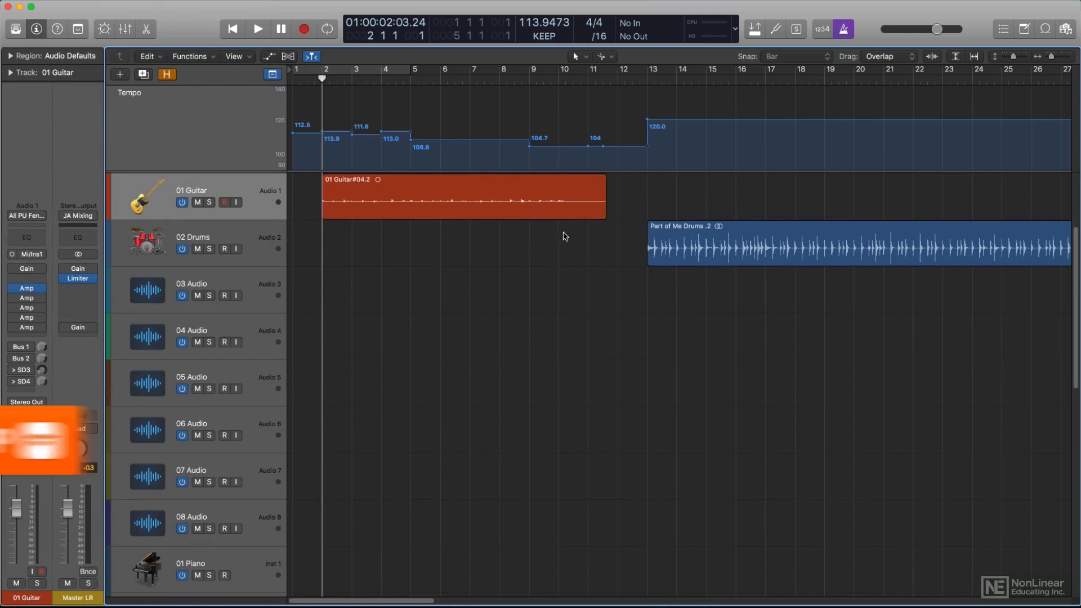
key("space")
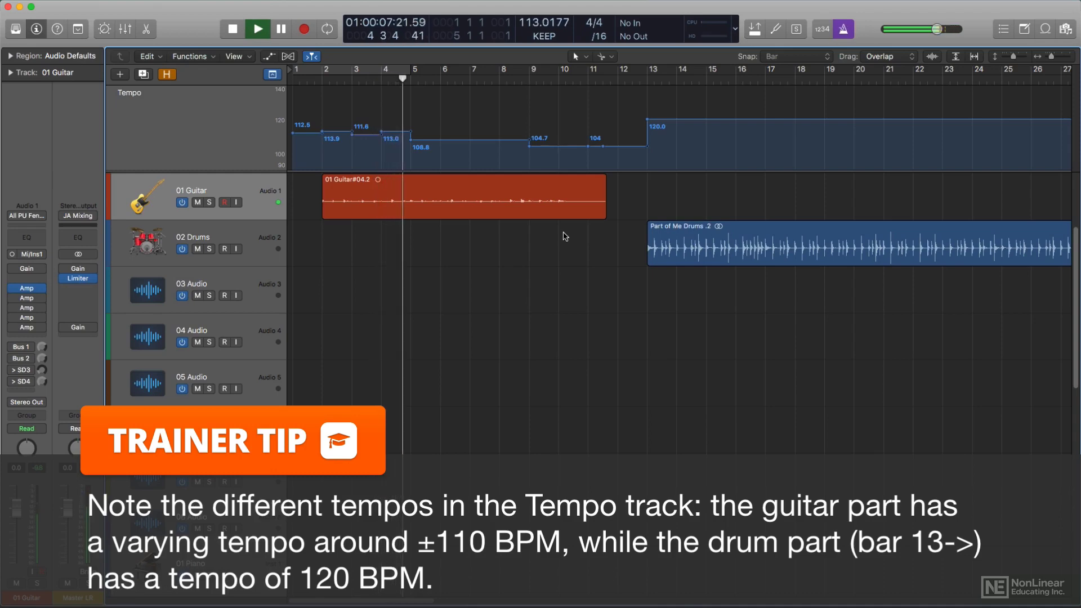
key("space")
- Copy the guitar region to bar 13 again, play it against the 120 BPM drums, then remove it
left_click_drag(479, 189, 670, 191)
key("space")
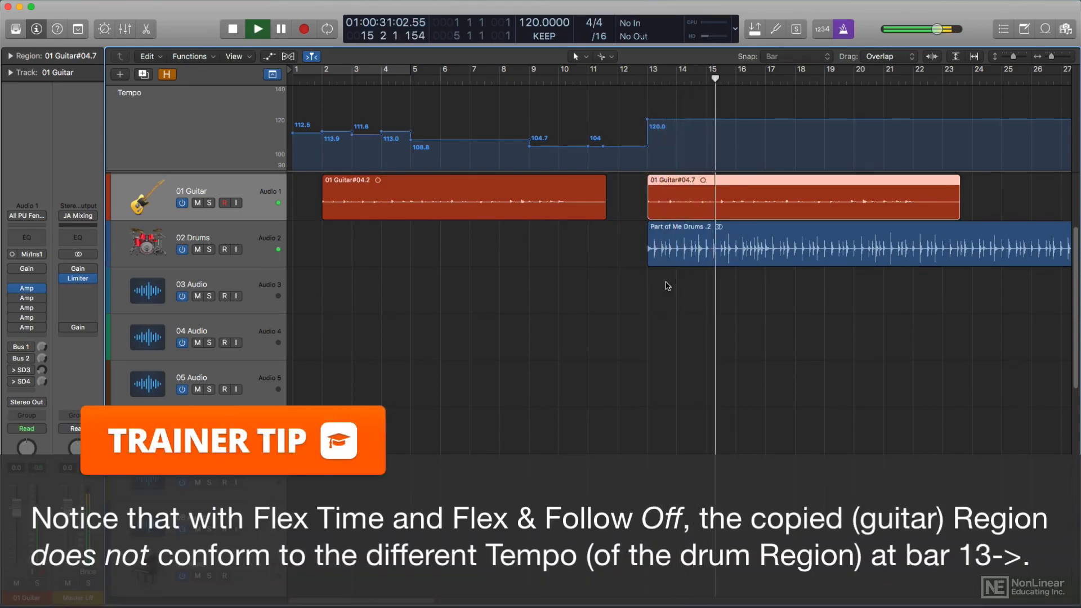
key("space")
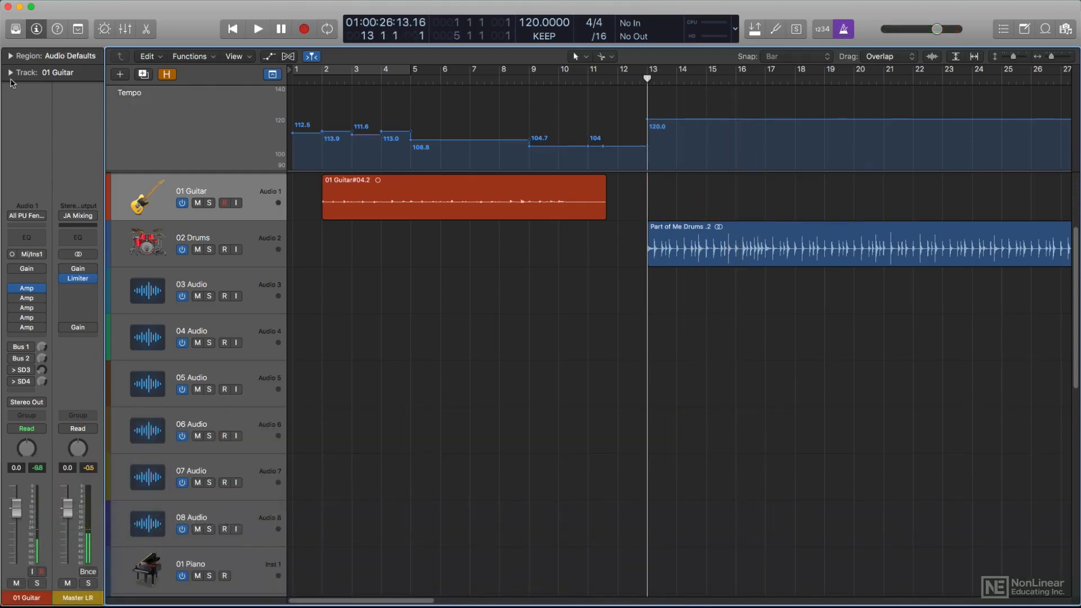
- Enable flex on the 01 Guitar track and set the region's Flex & Follow to On
left_click(11, 73)
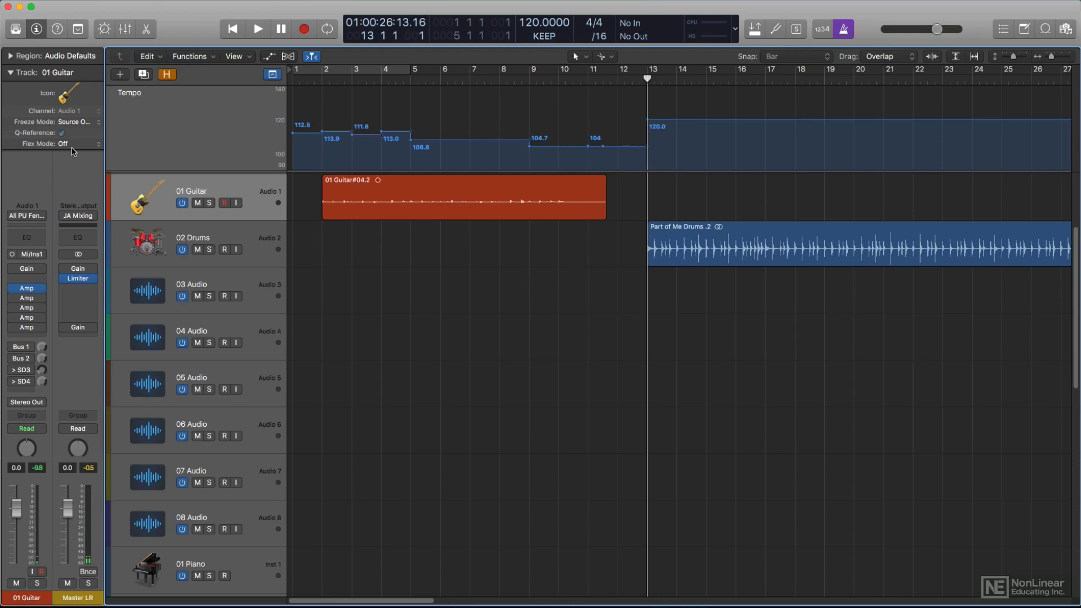
left_click(287, 56)
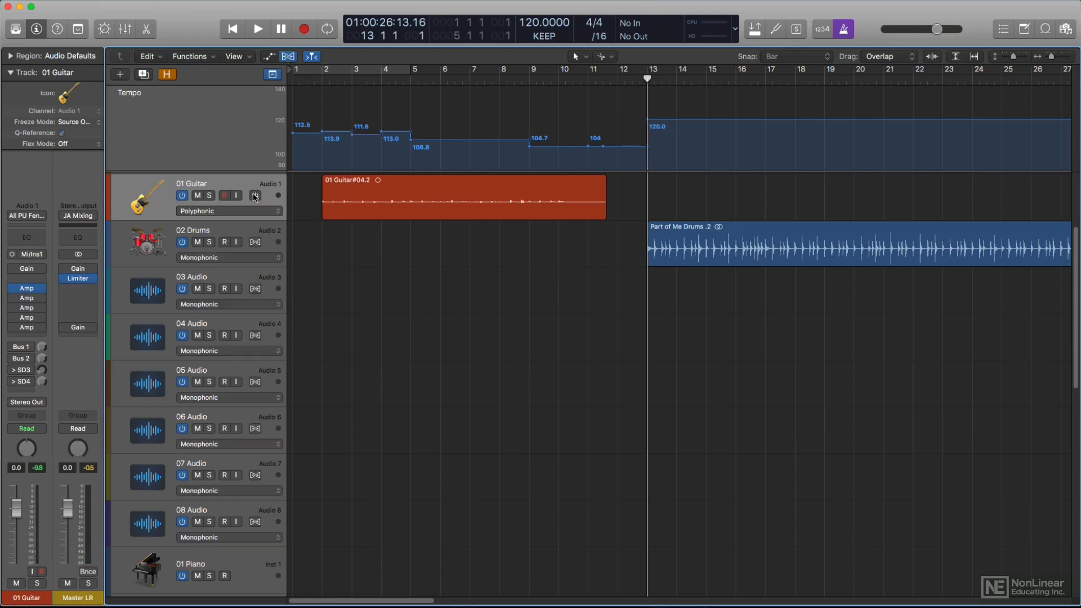
left_click(255, 196)
left_click(10, 56)
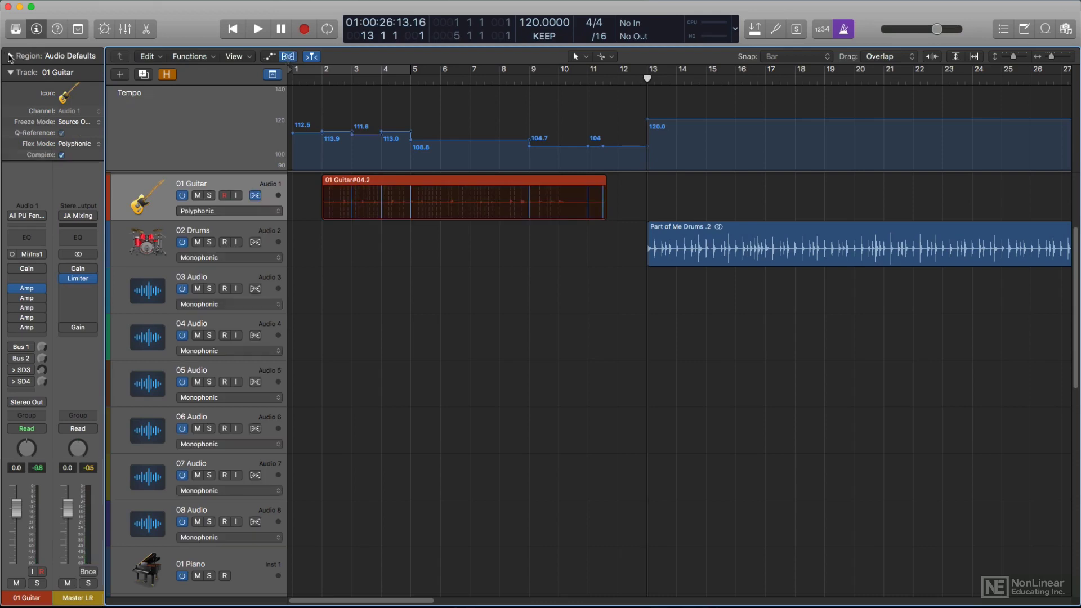
left_click(67, 133)
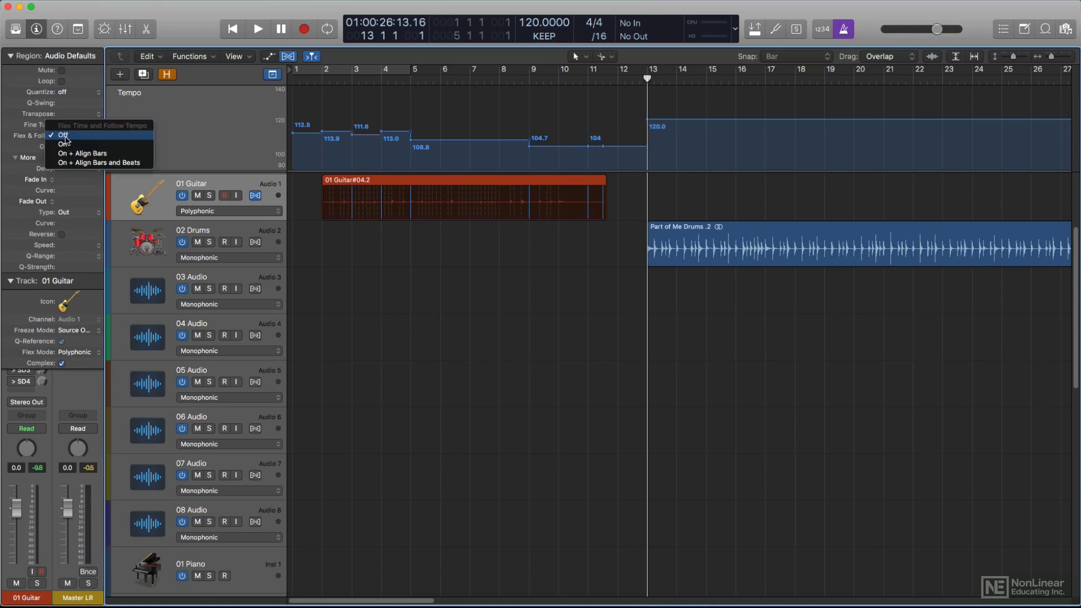
left_click(79, 143)
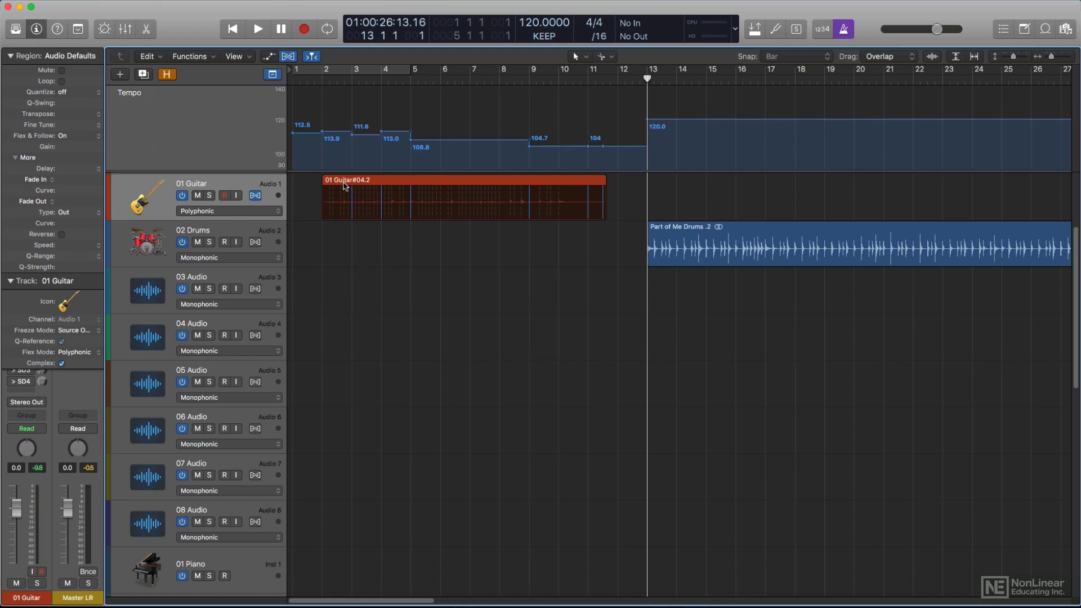
- Option-drag the guitar region to bar 13, play it against the drums, then return to bar 13
left_click_drag(346, 187, 662, 195)
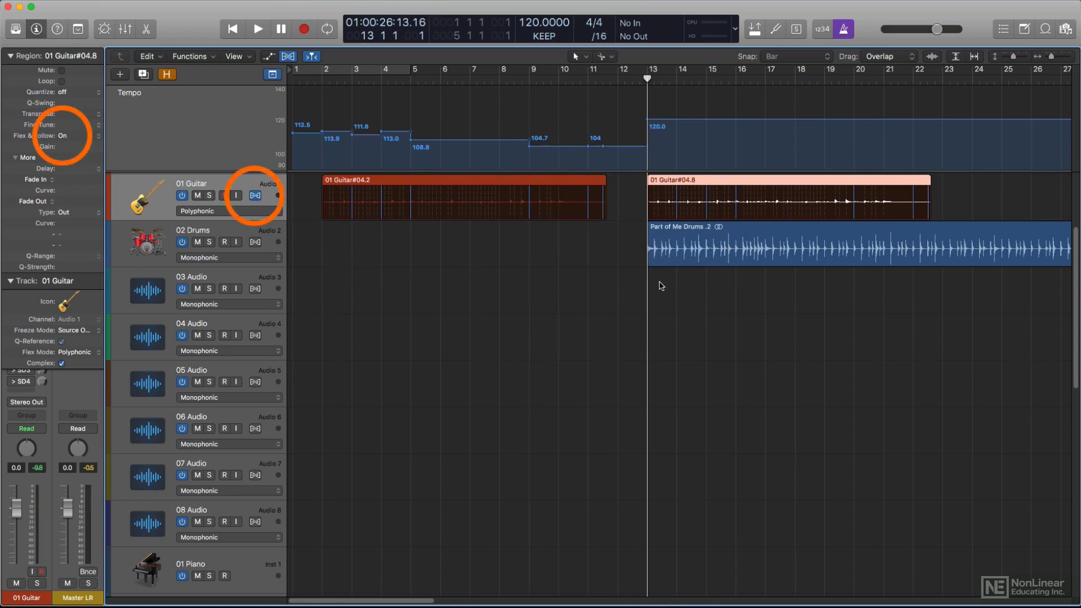
key("space")
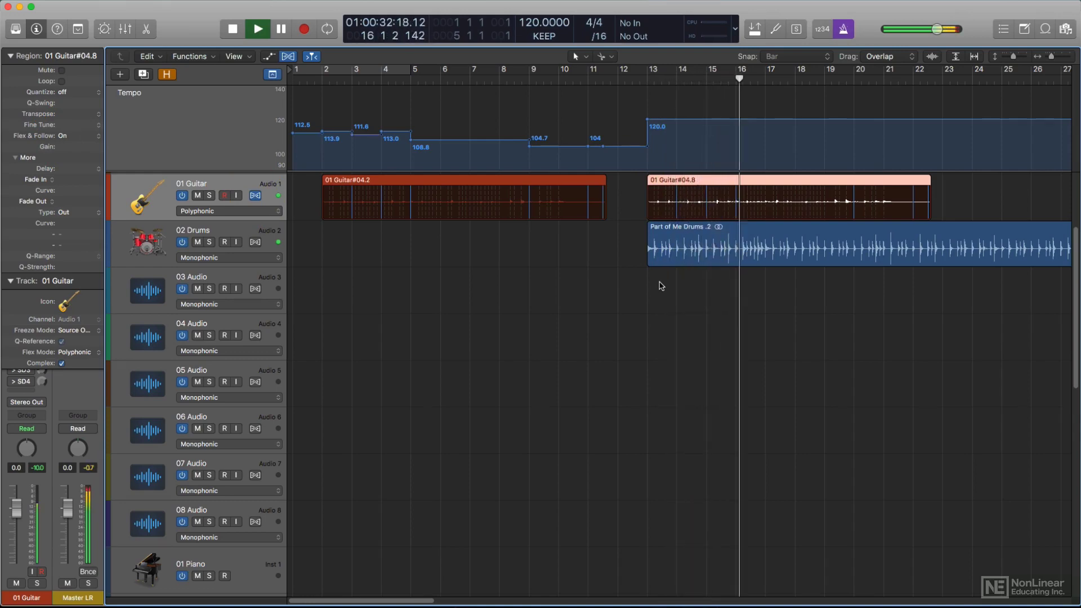
key("space")
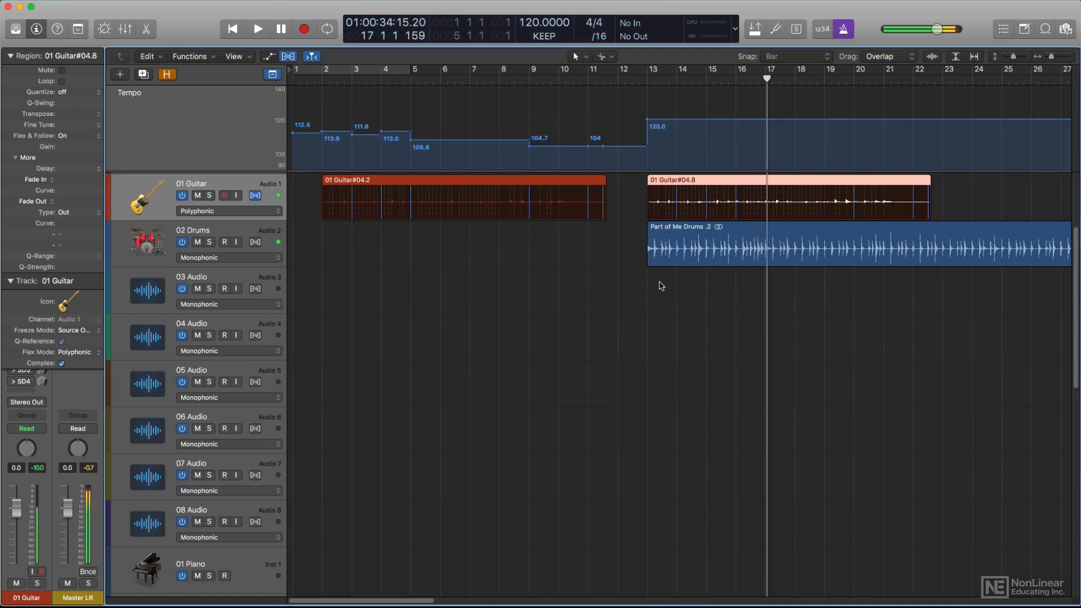
left_click(647, 78)
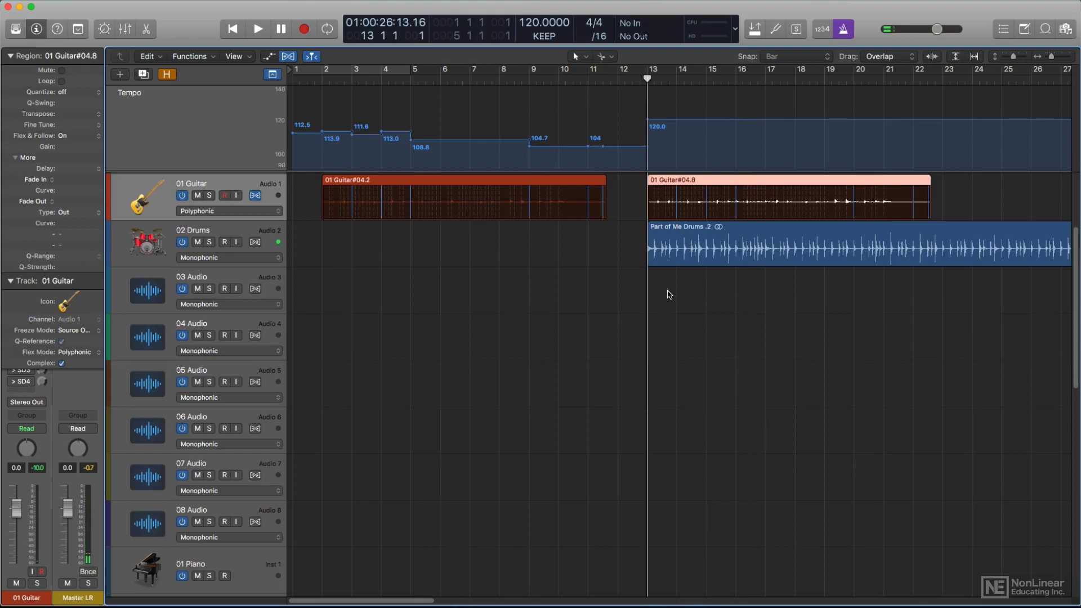
key("t")
key("i")
left_click(613, 253)
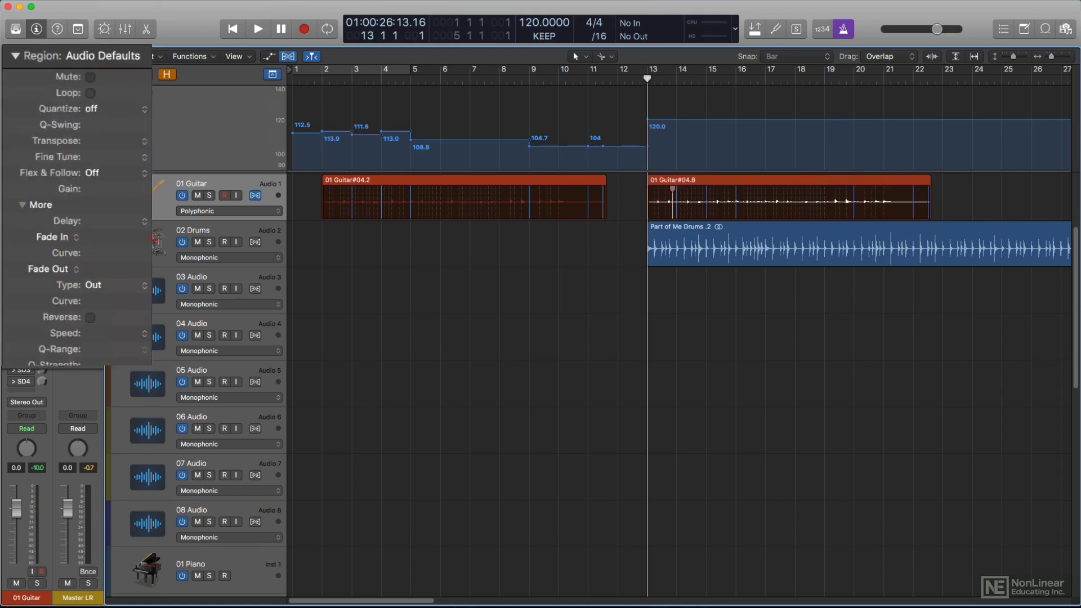
left_click(173, 288)
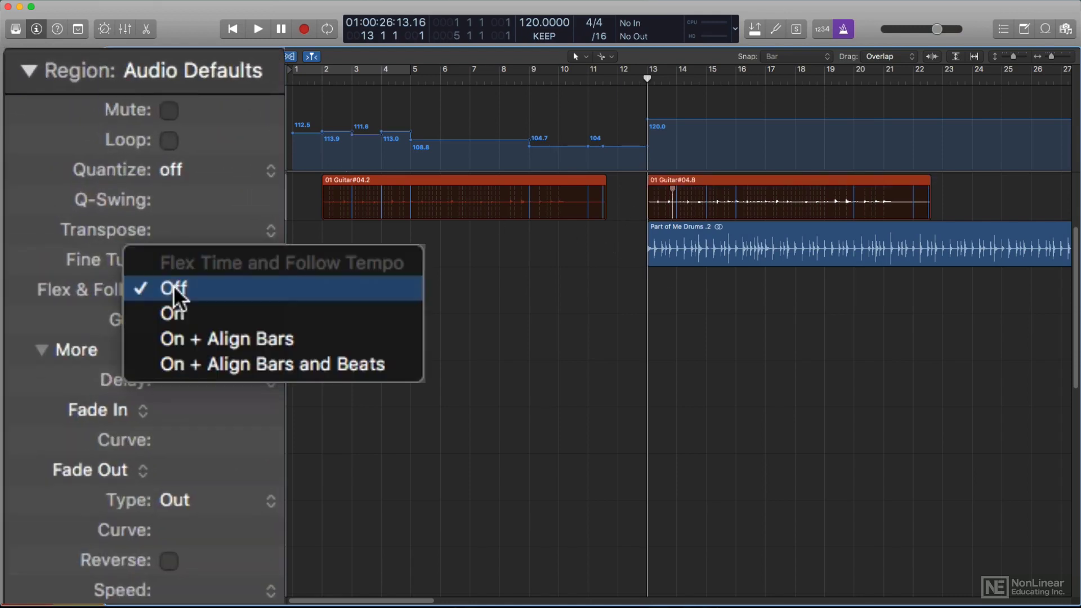
left_click(214, 309)
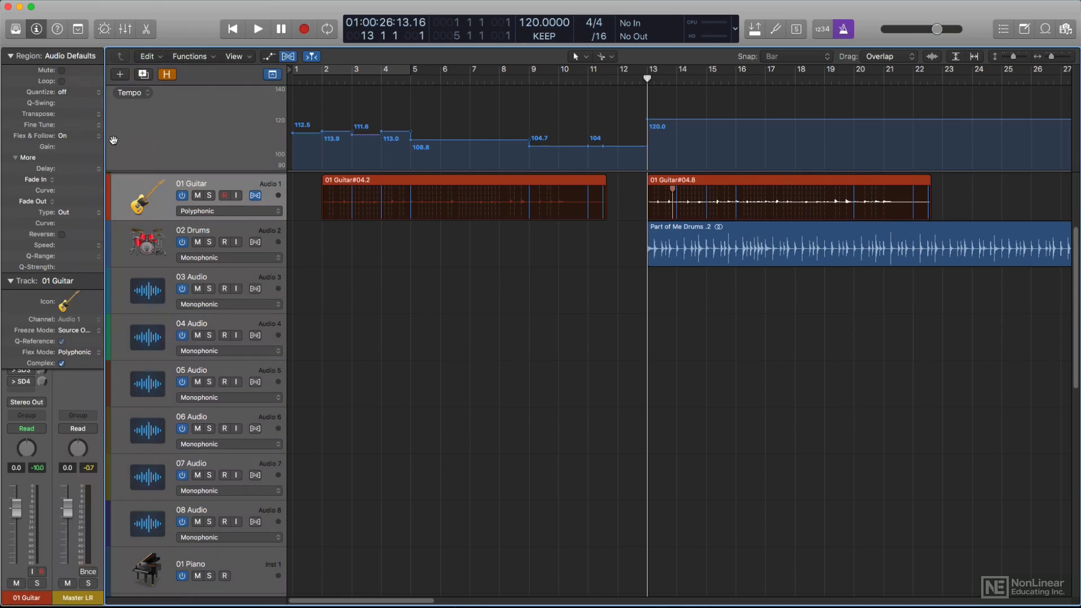
- In Smart Tempo project settings, set Project Tempo mode to Automatic Mode
left_click(549, 36)
left_click(555, 151)
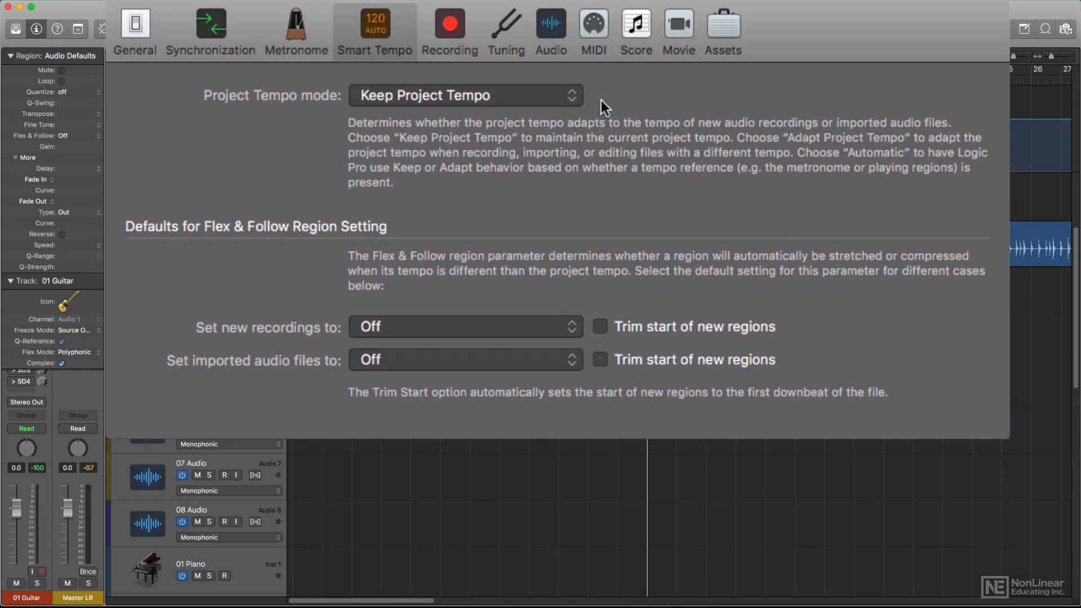
left_click(576, 96)
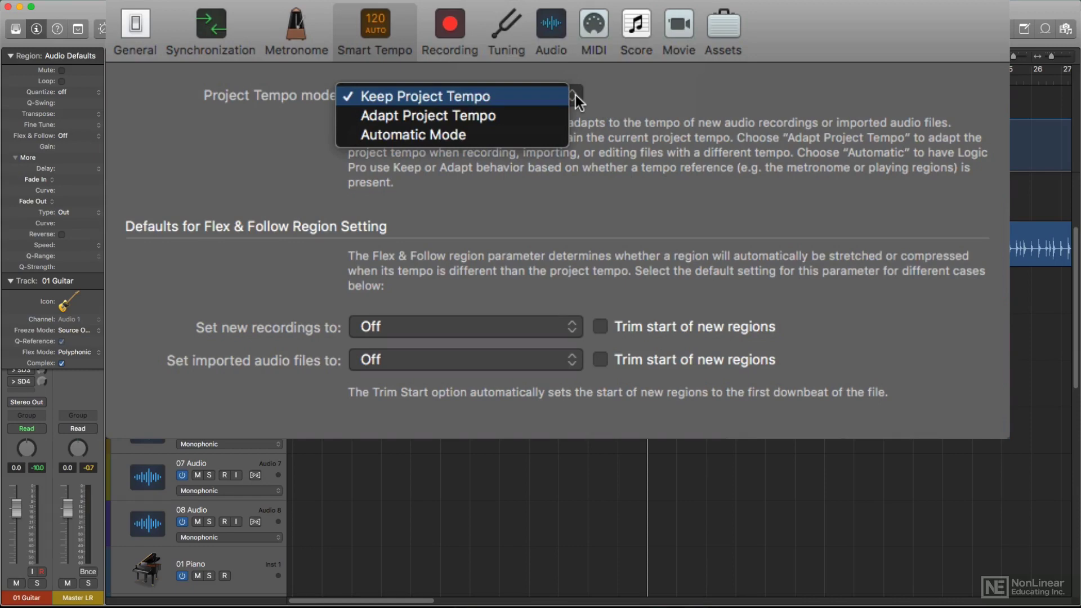
left_click(556, 130)
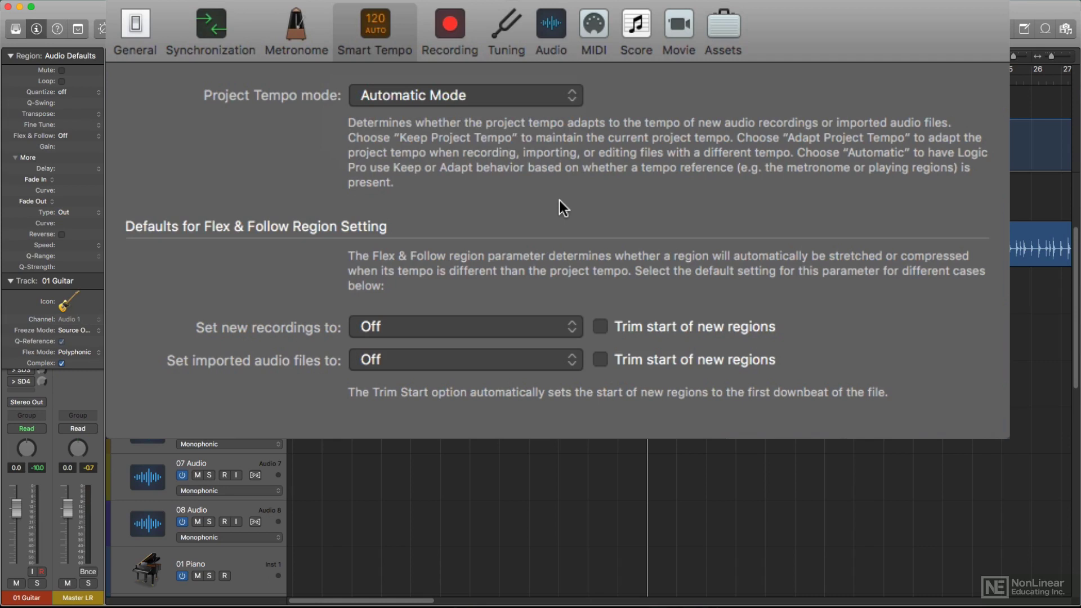
- Set the Flex & Follow default to On for new recordings and imported audio files
left_click(569, 331)
left_click(552, 346)
left_click(545, 361)
left_click(539, 377)
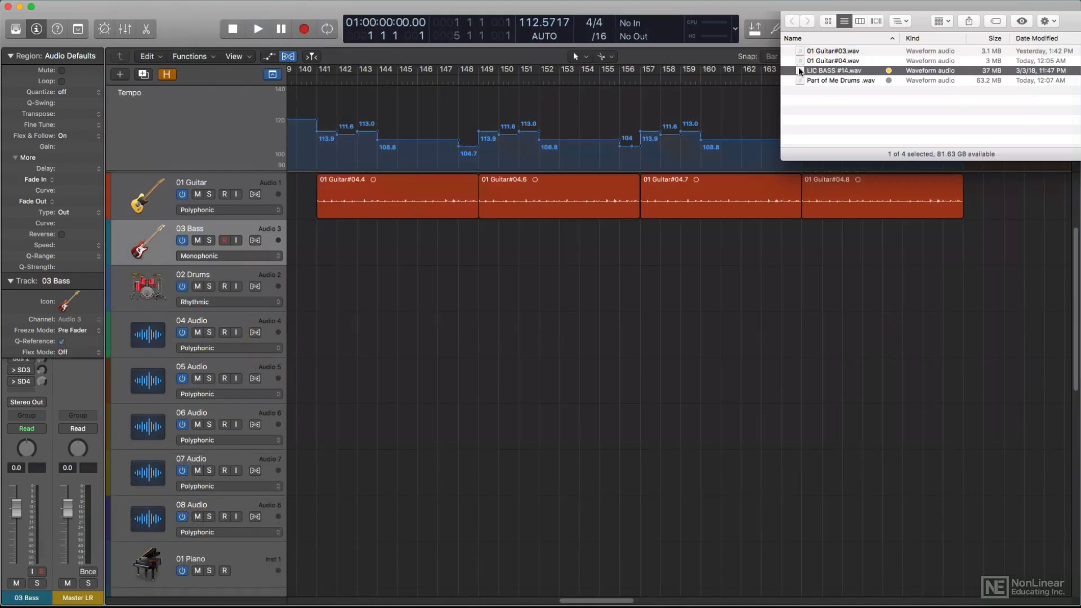
- Import the bass file onto 03 Bass, skip downbeat editing, and play it from its start
left_click_drag(833, 70, 327, 243)
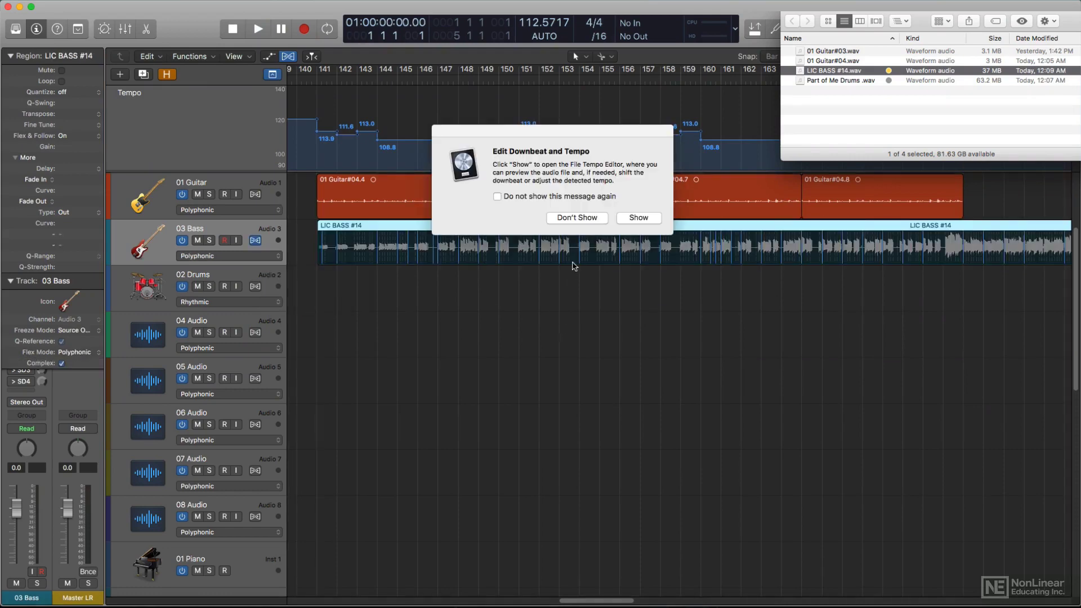
left_click(584, 219)
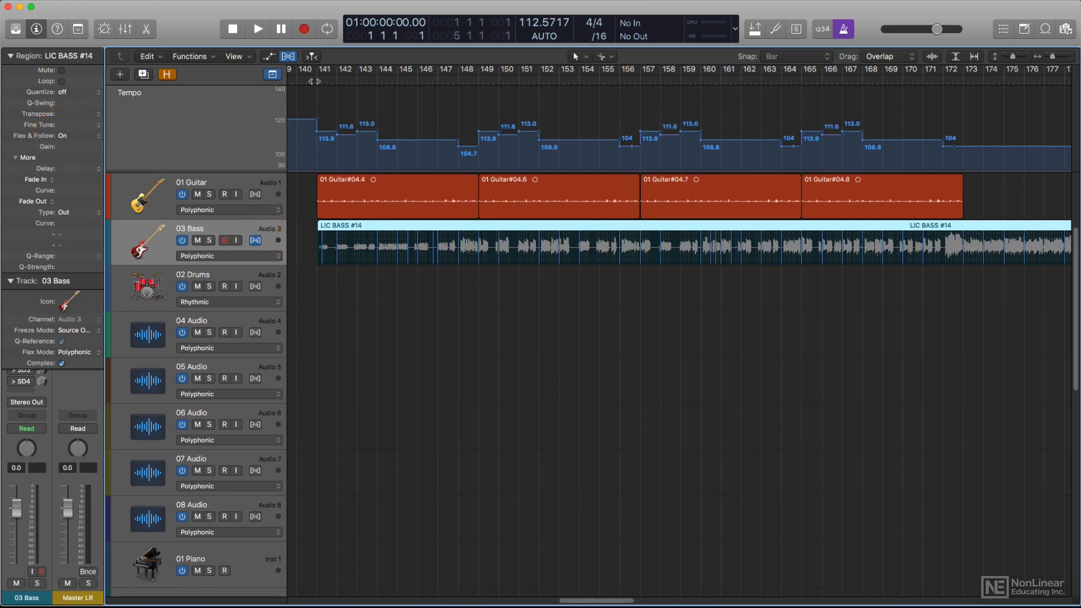
key("shift+Return")
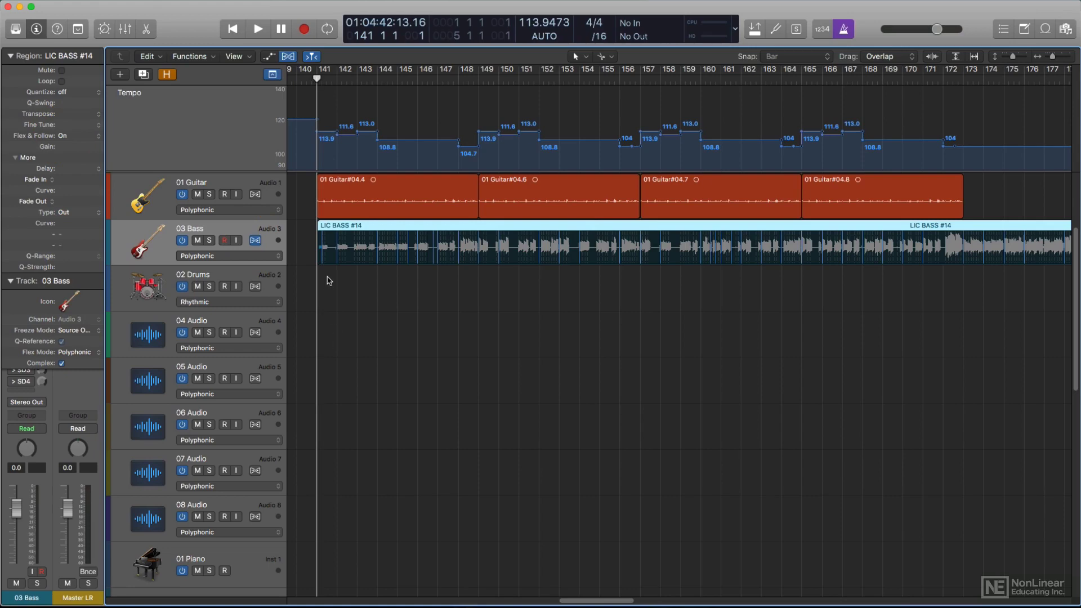
key("space")
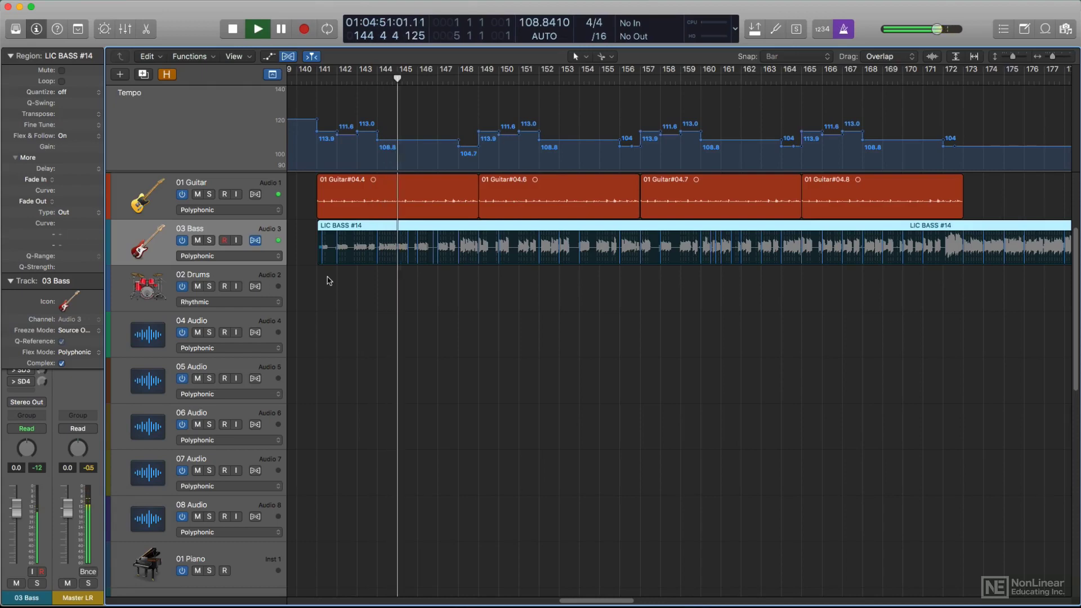
key("space")
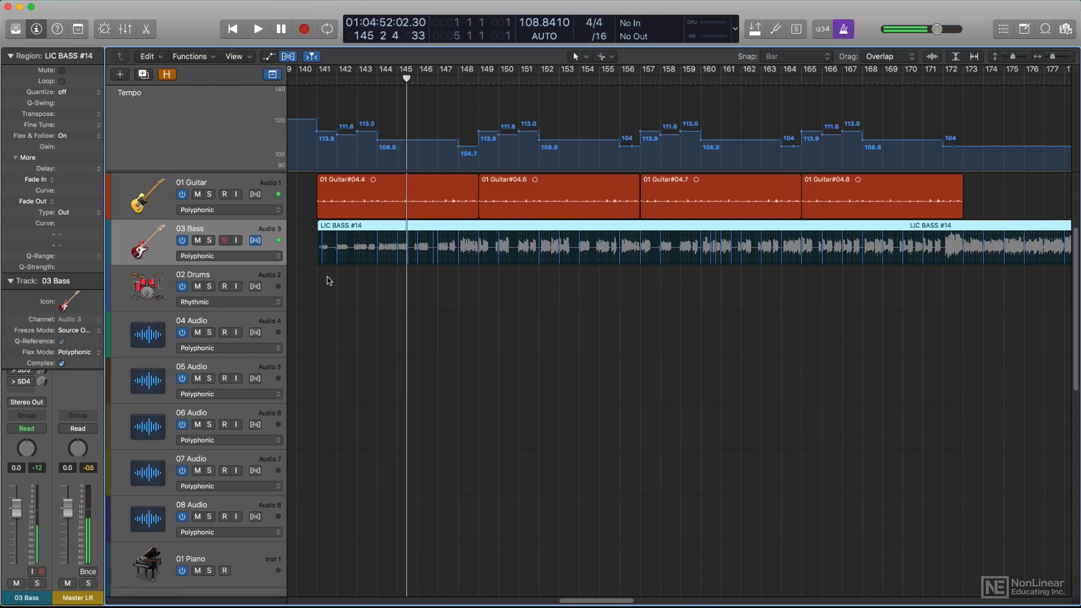
left_click(319, 77)
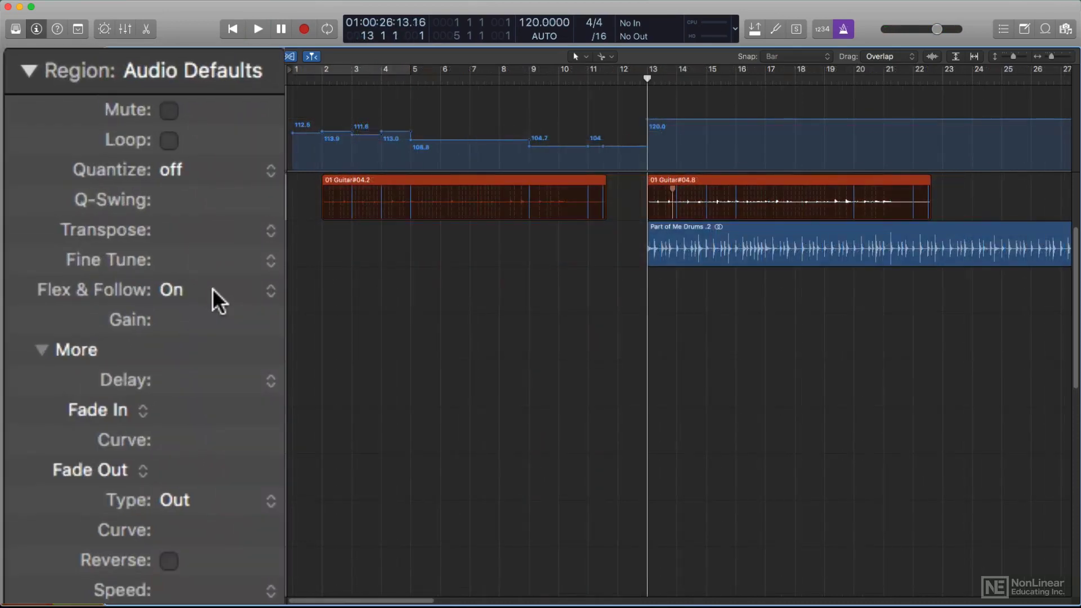
left_click(211, 288)
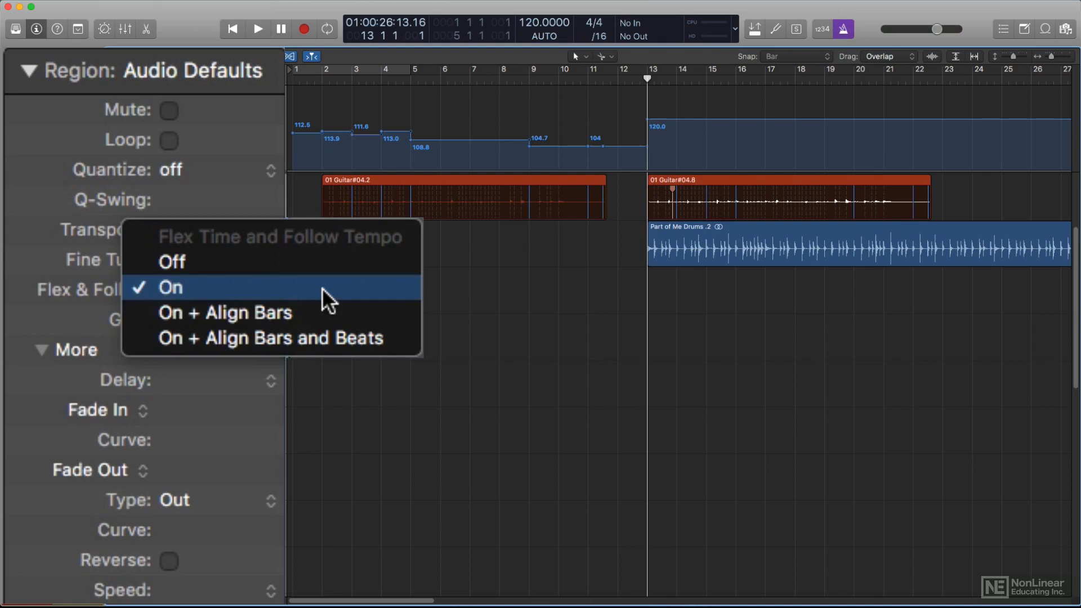
left_click(329, 309)
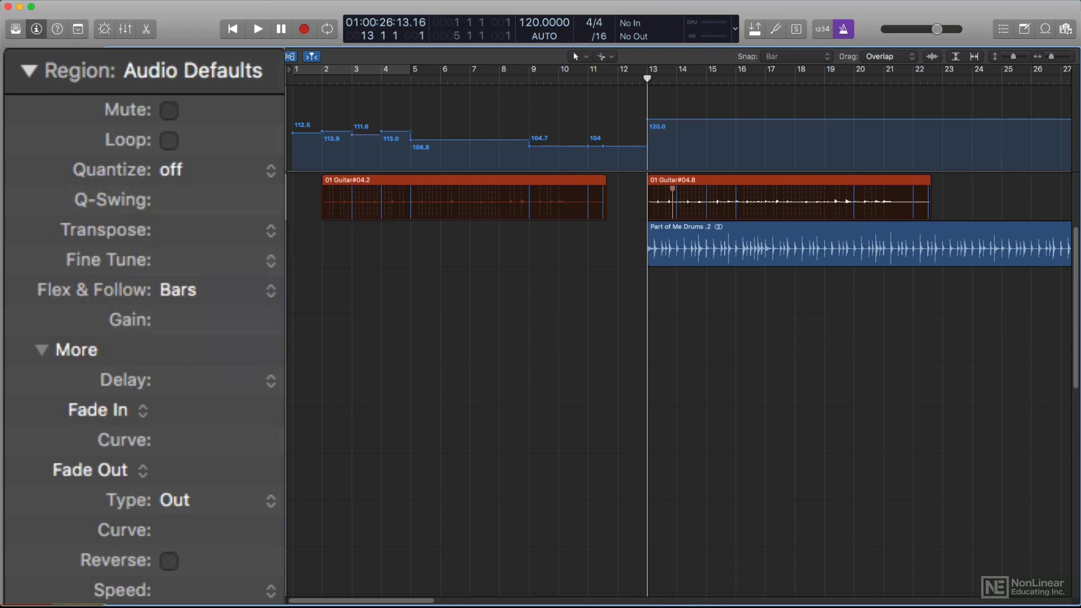
left_click(226, 302)
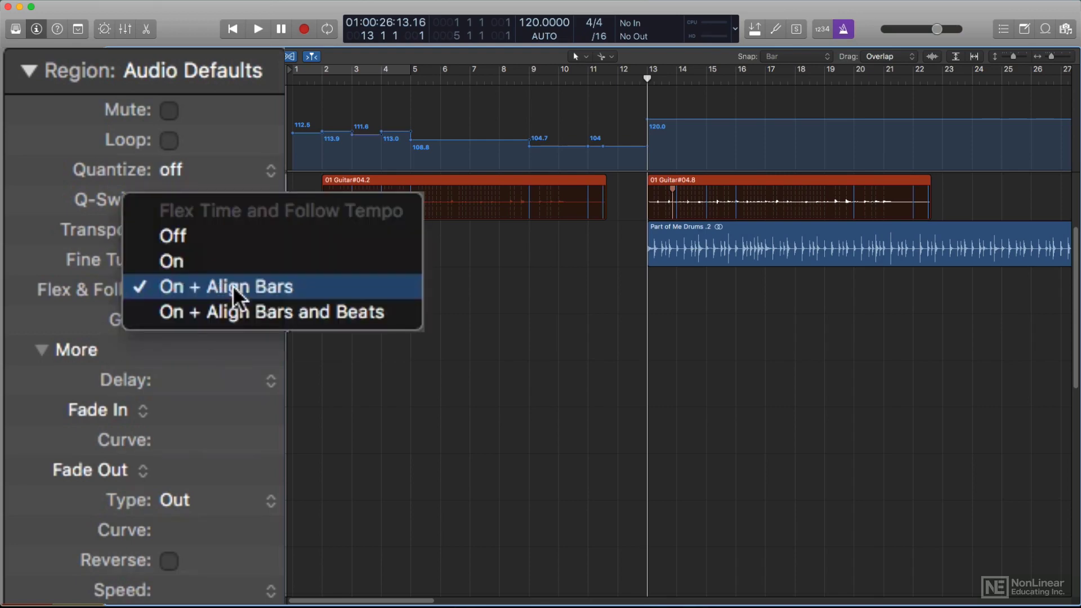
left_click(406, 316)
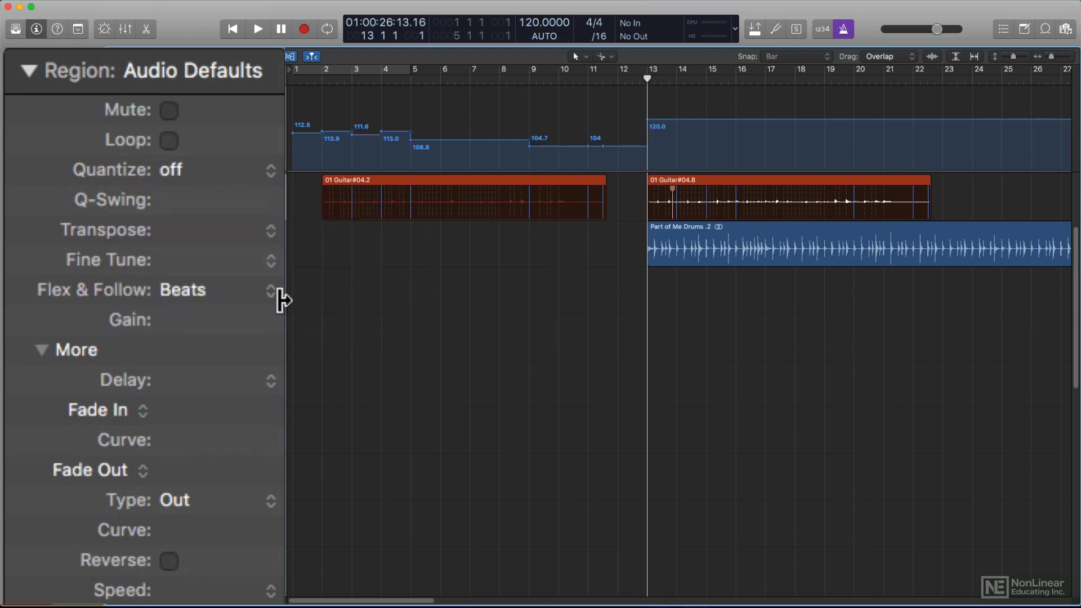
left_click(241, 290)
left_click(321, 242)
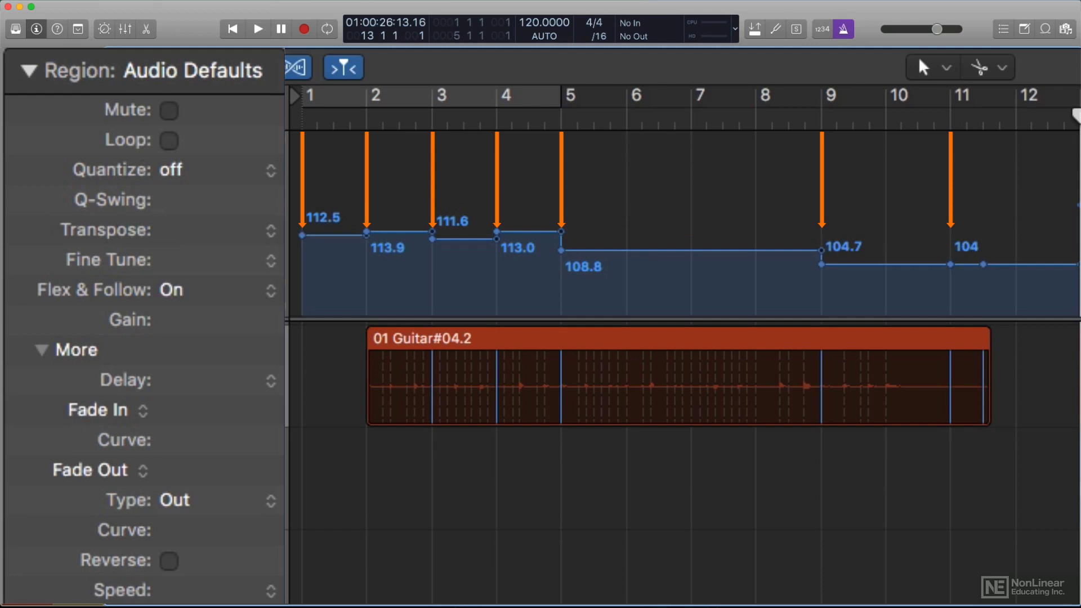
- Change Flex & Follow to On + Align Bars, then to On + Align Bars and Beats
left_click(270, 290)
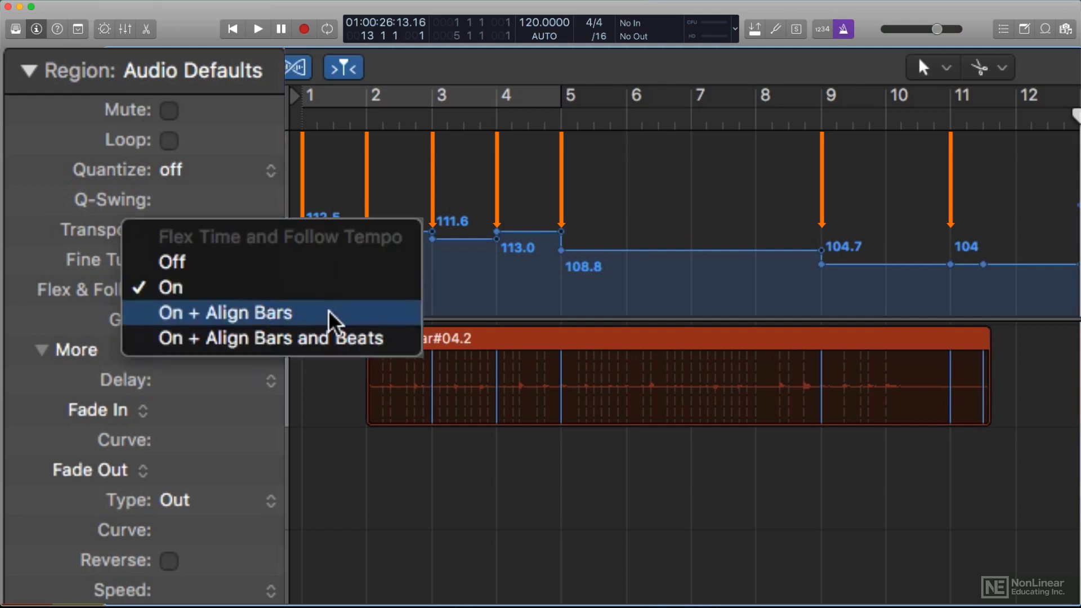
left_click(328, 311)
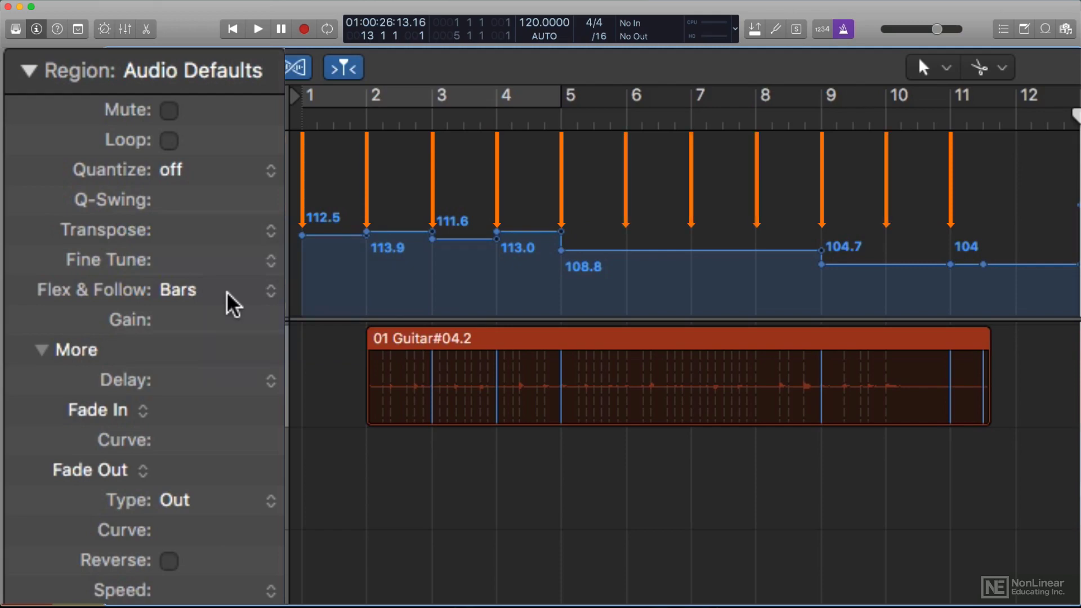
left_click(227, 293)
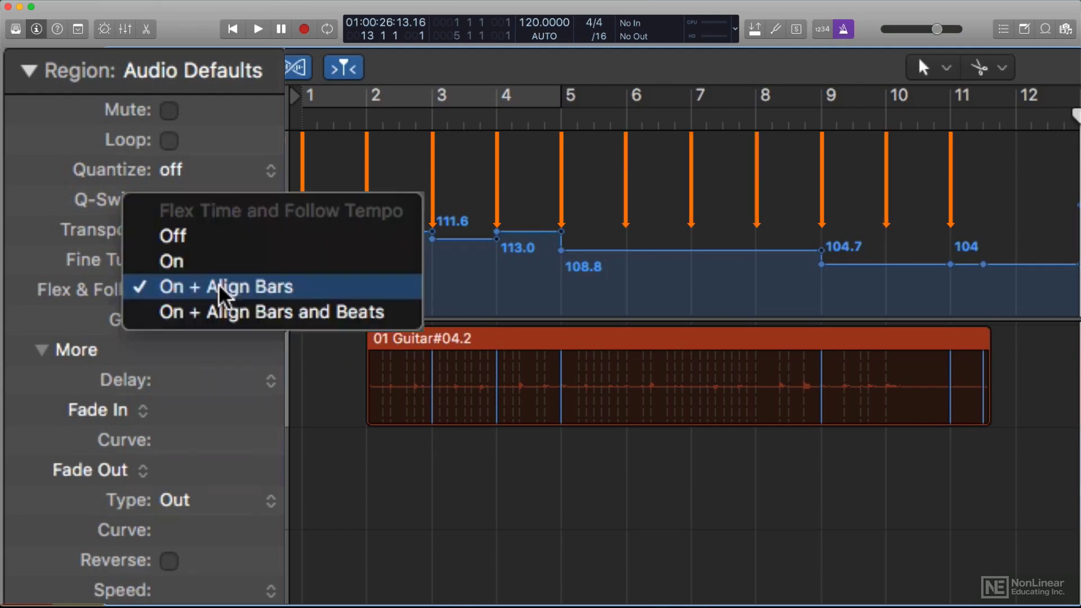
left_click(405, 316)
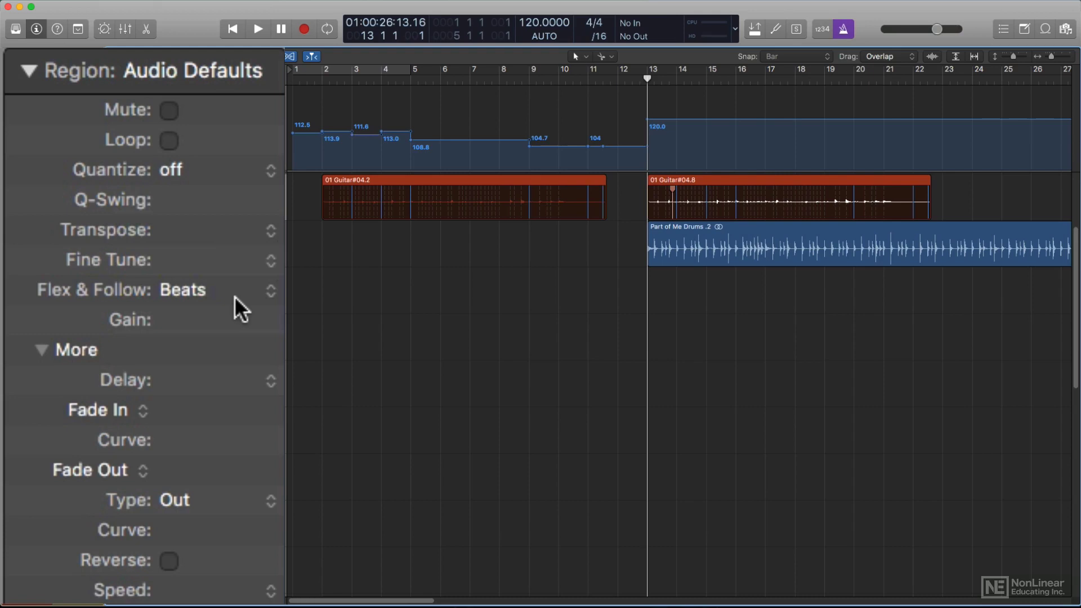
- Check the Quantize options unchanged and set Flex & Follow to On + Align Bars
left_click(204, 169)
left_click(204, 169)
left_click(234, 296)
left_click(330, 307)
left_click(211, 172)
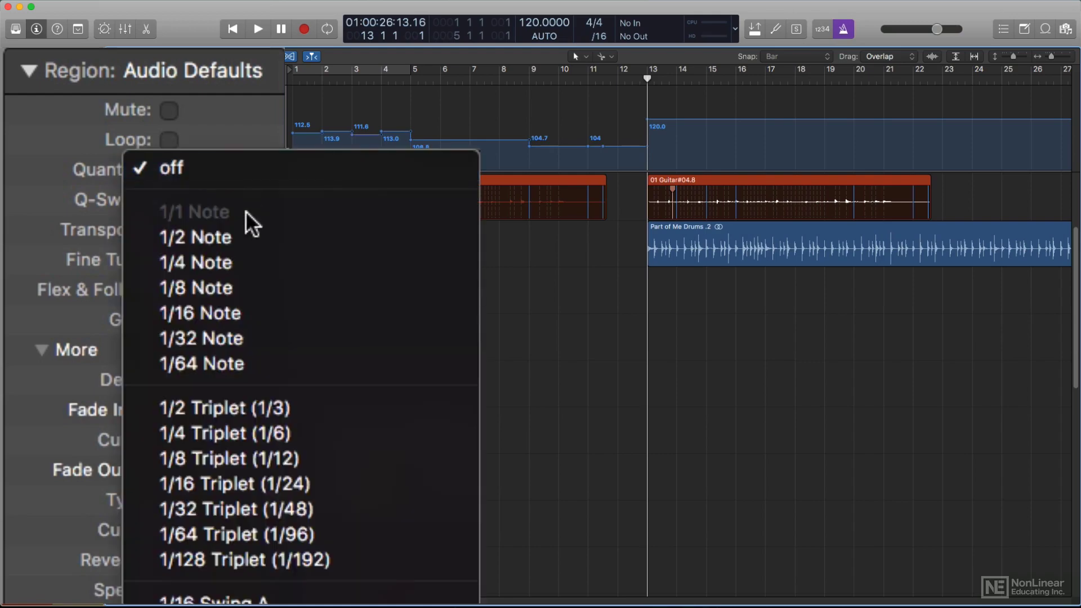
left_click(225, 168)
- Try On + Align Bars and Beats, leave Quantize off, then set Flex & Follow back to On
left_click(225, 290)
left_click(248, 312)
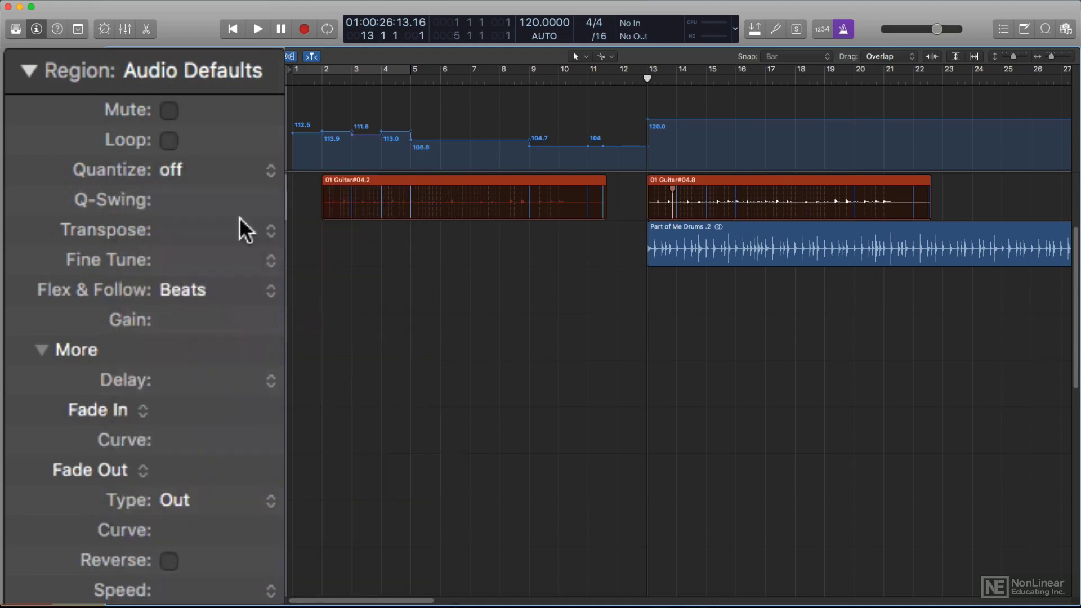
left_click(204, 169)
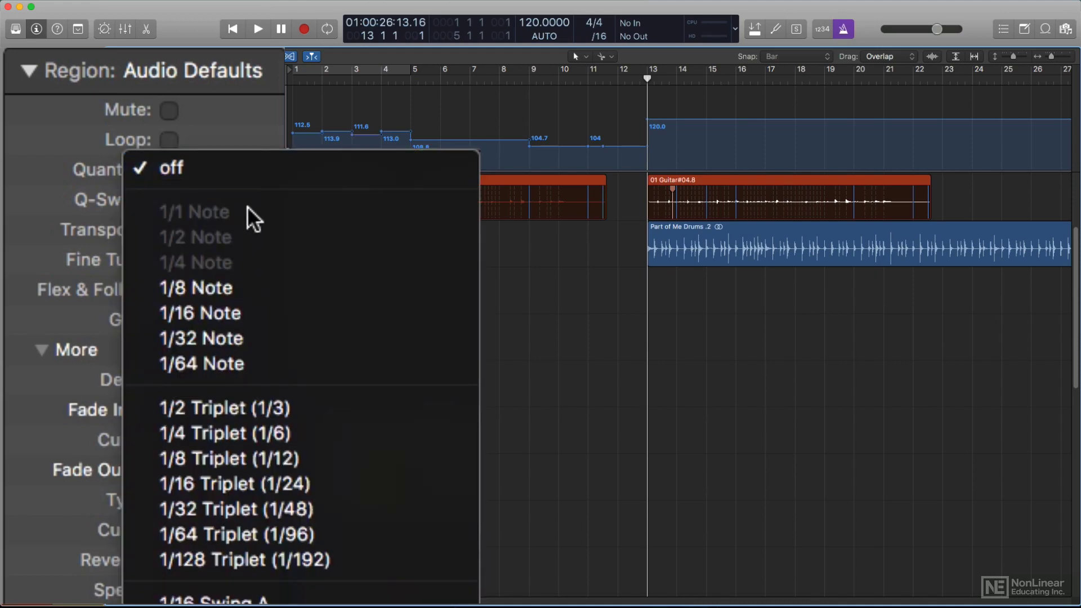
left_click(251, 139)
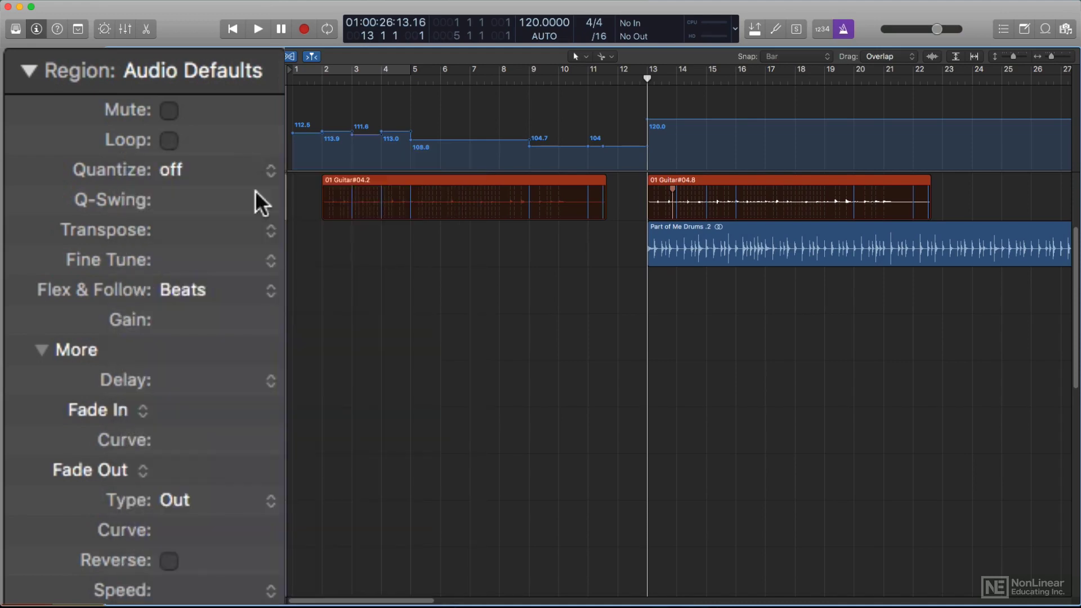
left_click(241, 289)
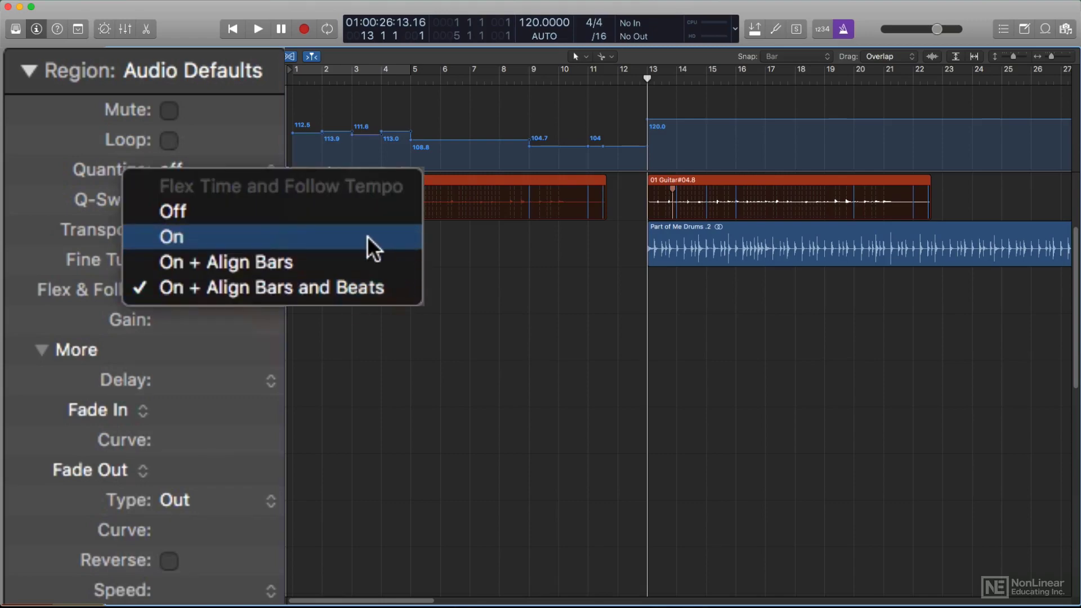
left_click(322, 235)
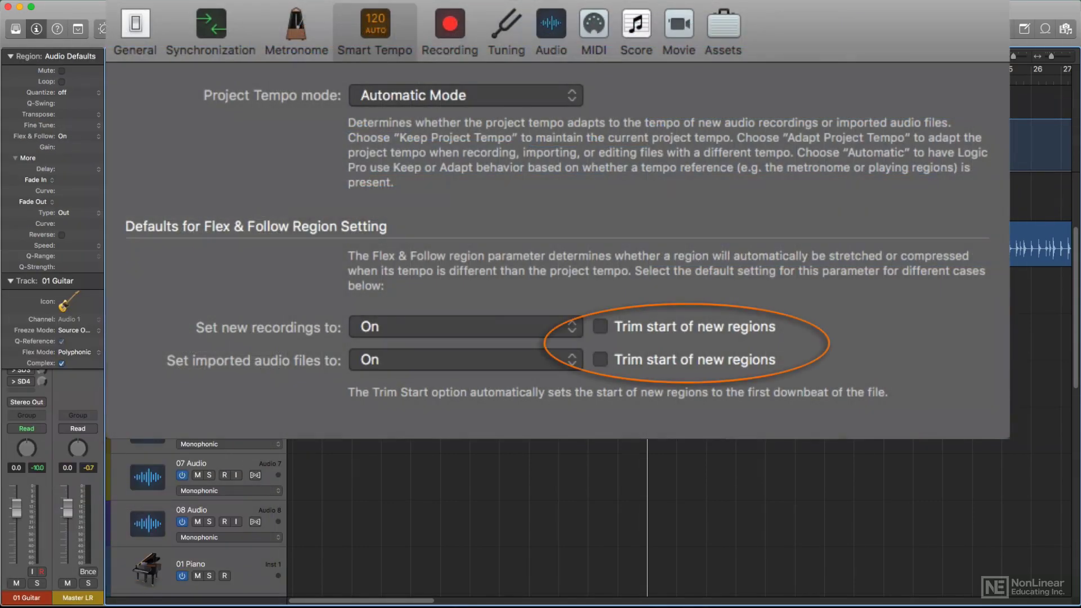
- Check Trim start of new regions for both new recordings and imported audio files
left_click(602, 328)
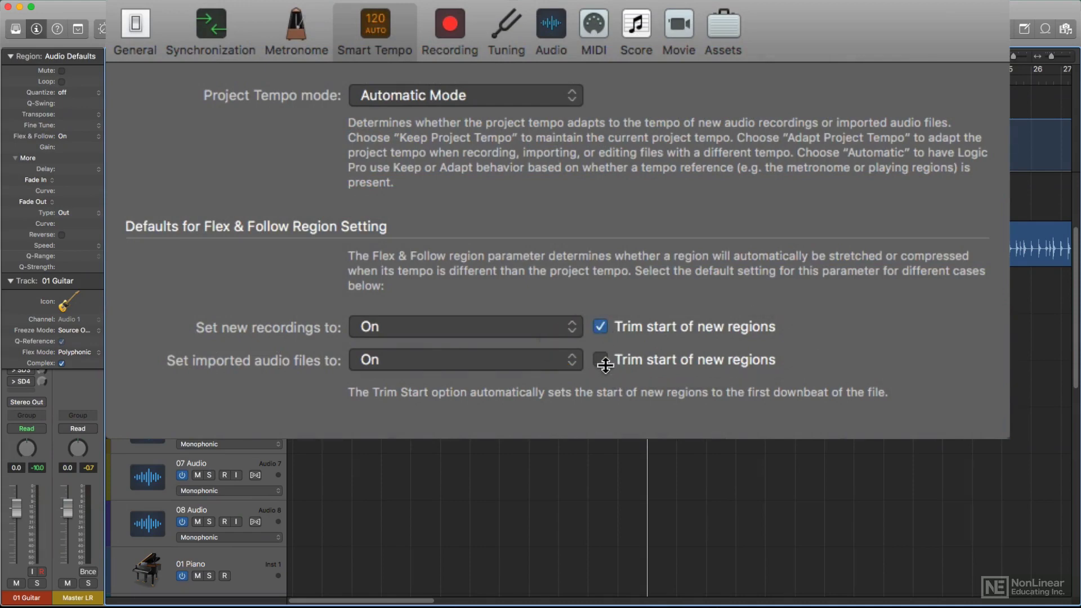
left_click(600, 359)
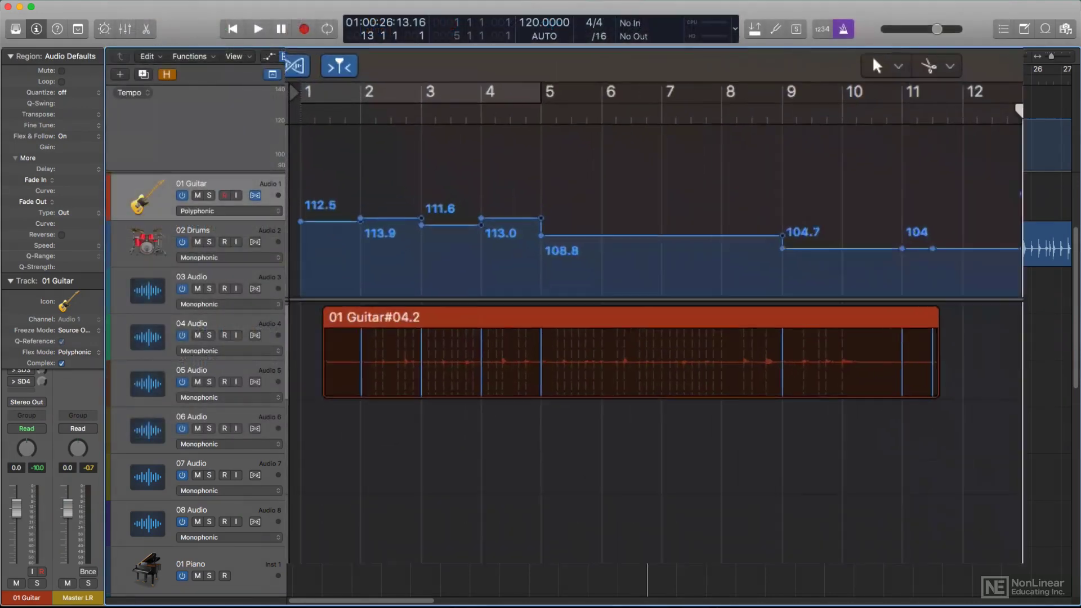